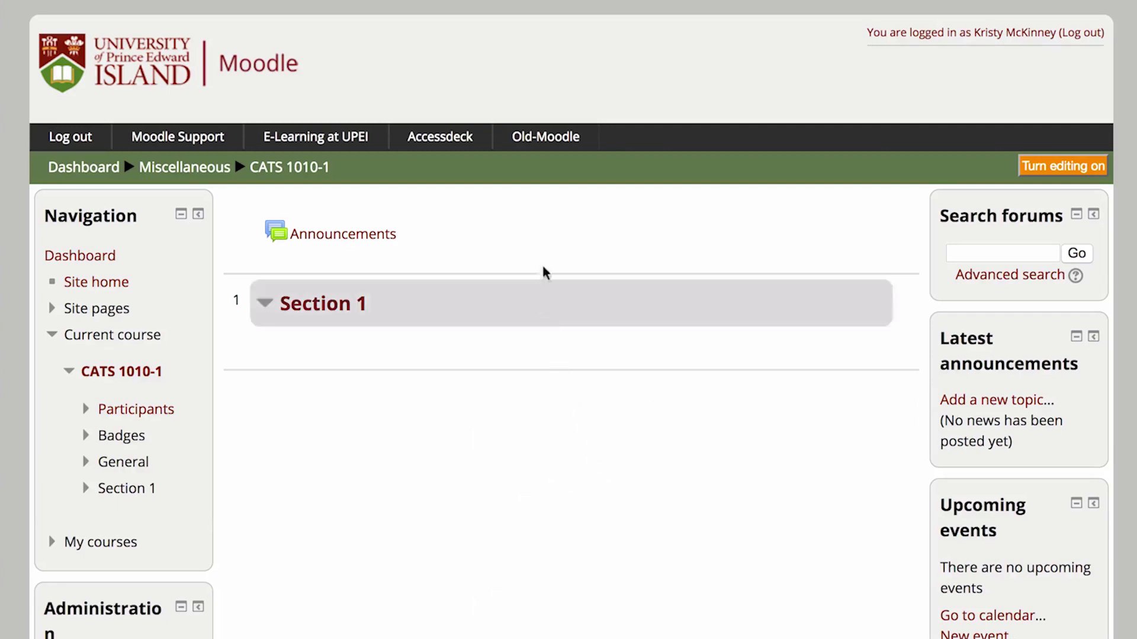
Open the CATS 101 course on the Old-Moodle site
click(558, 147)
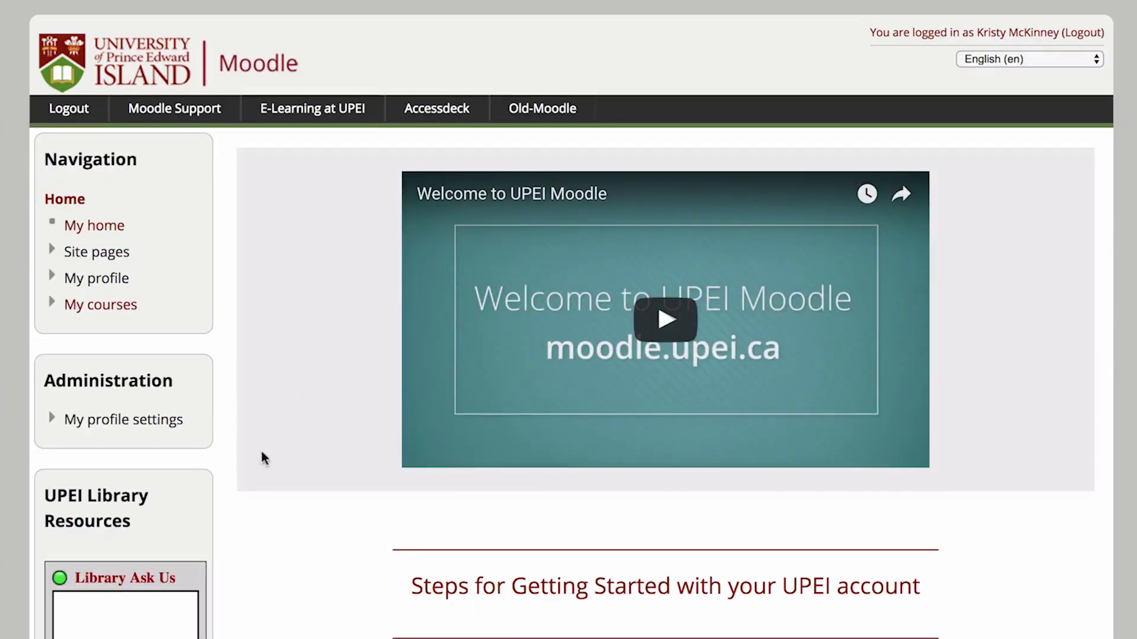
click(112, 312)
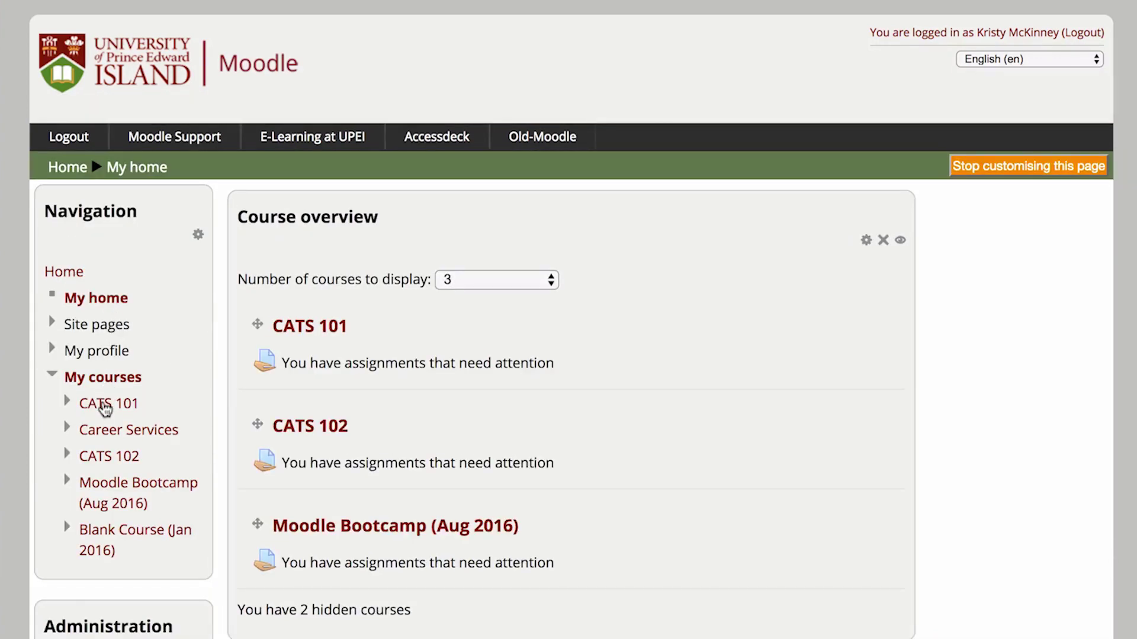
click(105, 406)
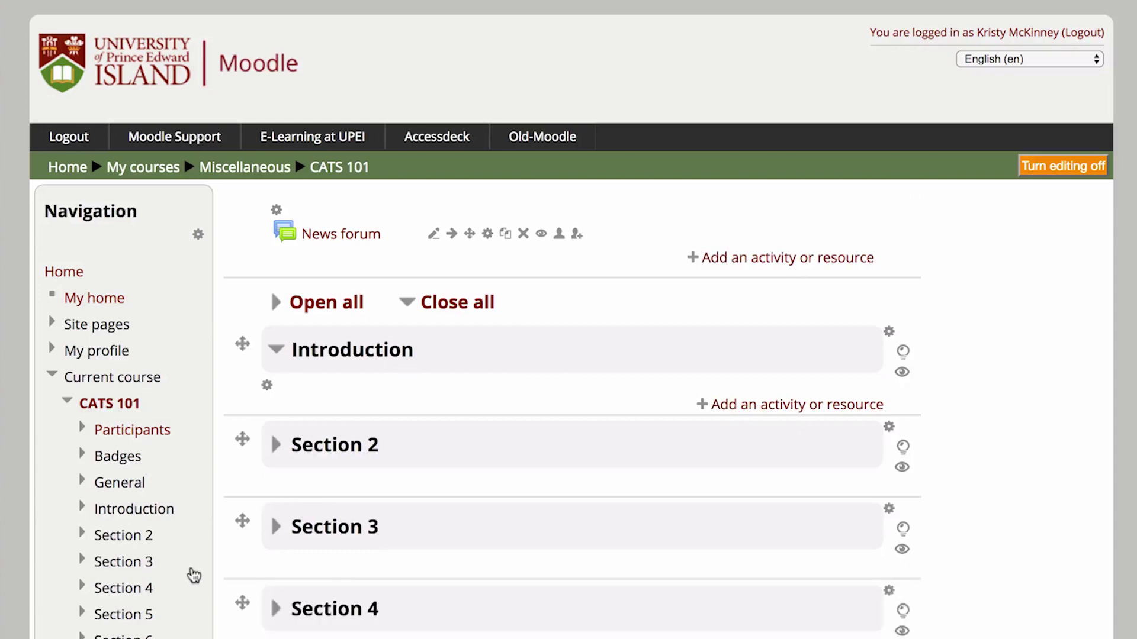
Start a backup of the CATS 101 course and accept the default initial backup settings
scroll(194, 575, down, 13)
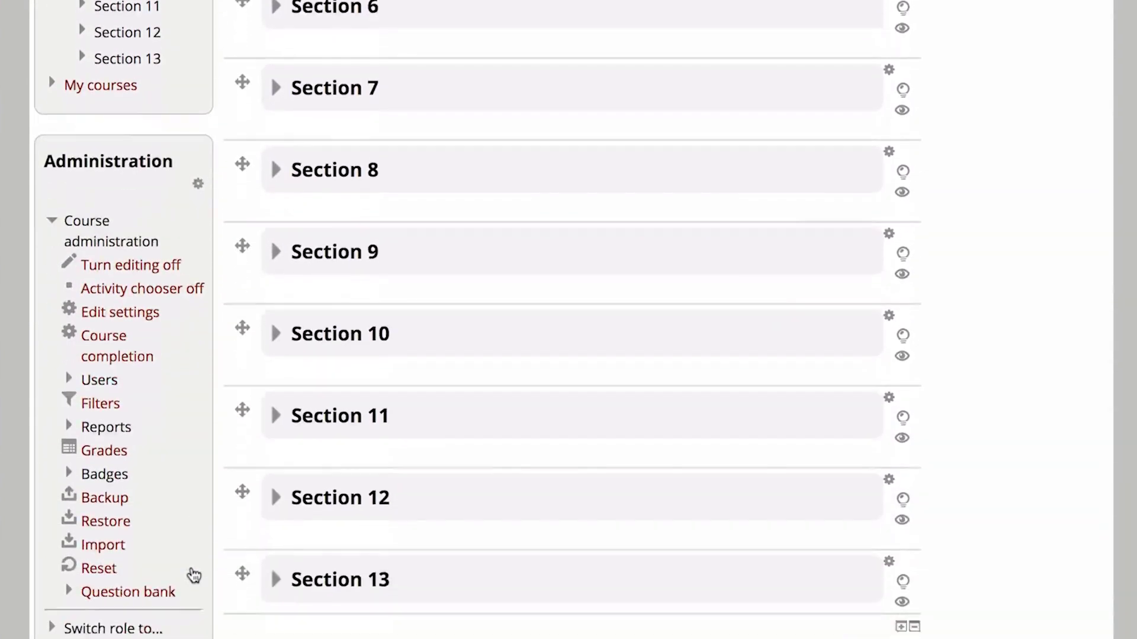
scroll(194, 575, down, 2)
click(106, 422)
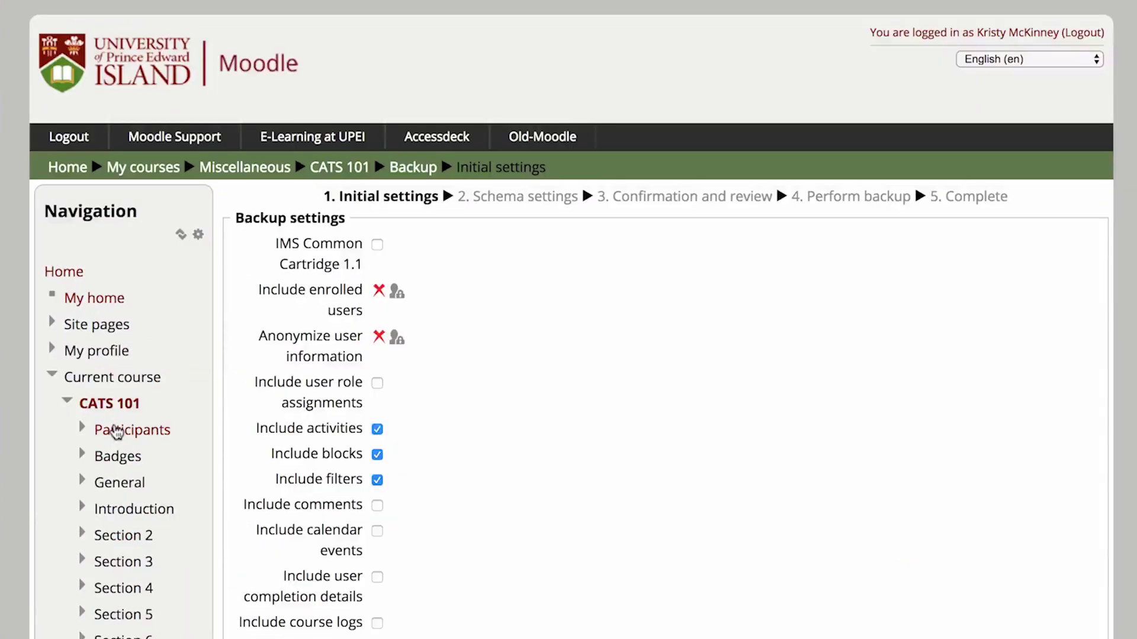
scroll(573, 472, down, 3)
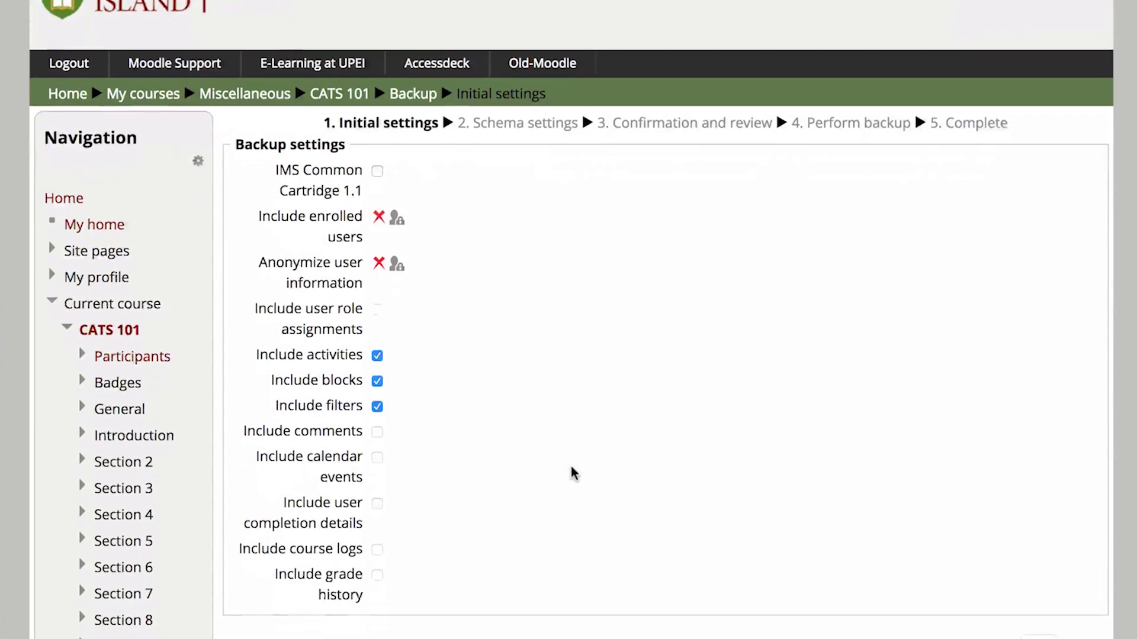
scroll(573, 472, down, 1)
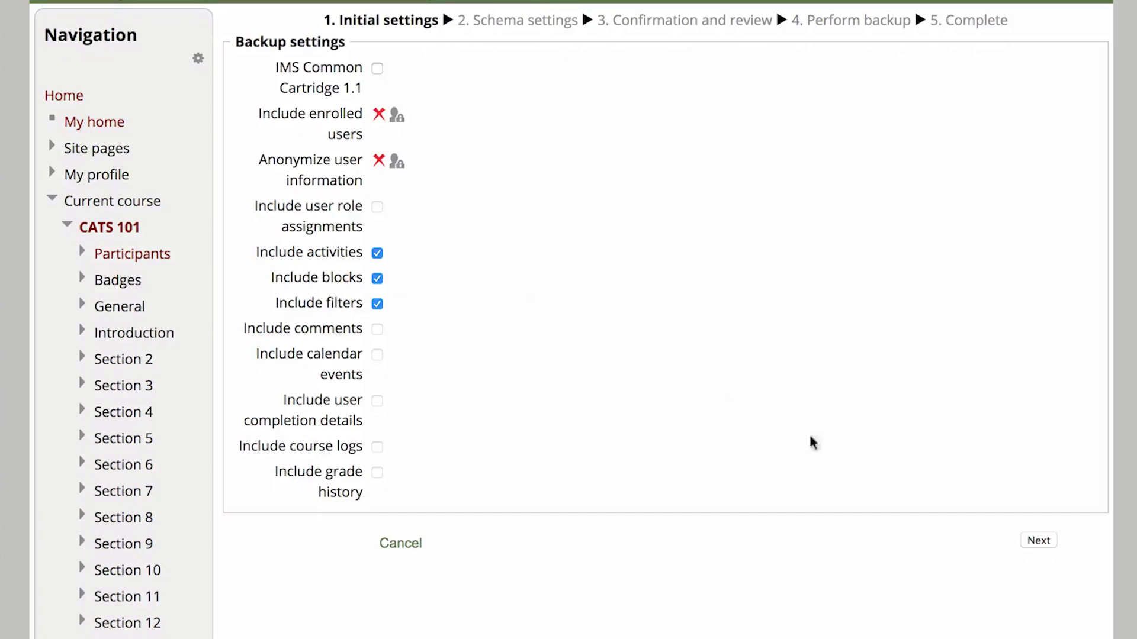
click(1037, 540)
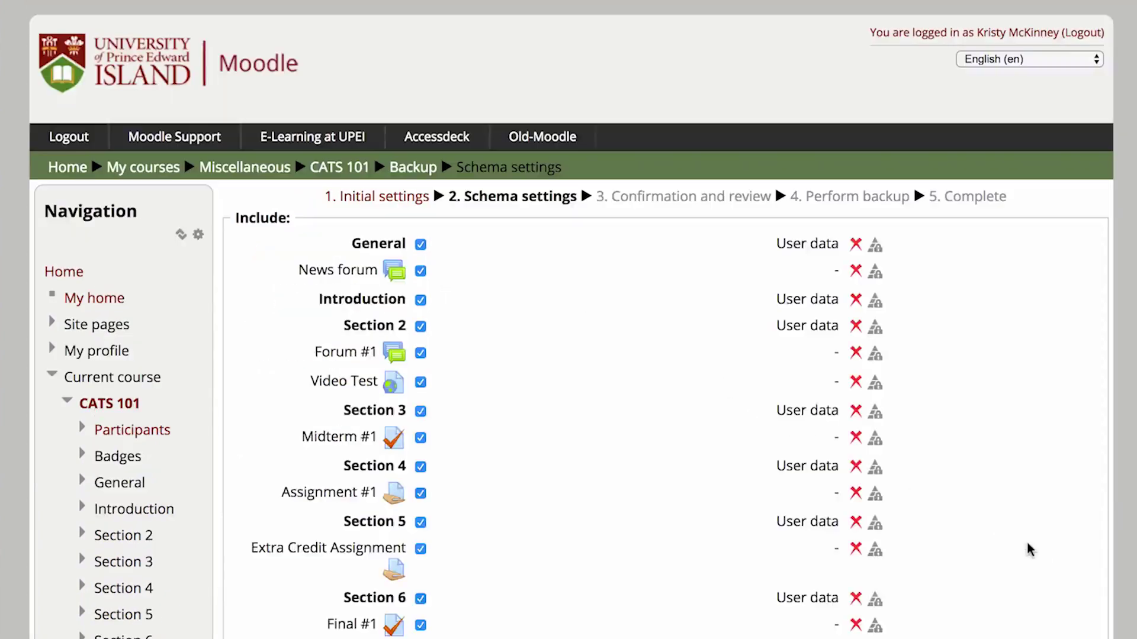
Exclude Sections 7 through 13 from the backup and proceed to confirmation and review
scroll(953, 588, down, 5)
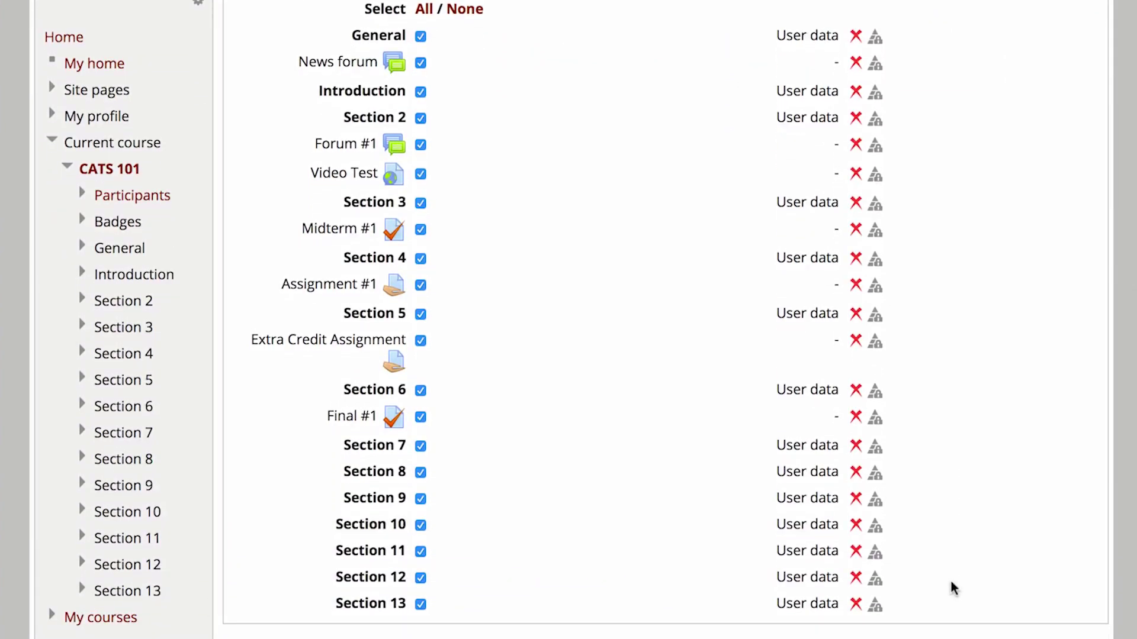
click(420, 604)
click(421, 578)
click(421, 552)
click(421, 525)
click(420, 499)
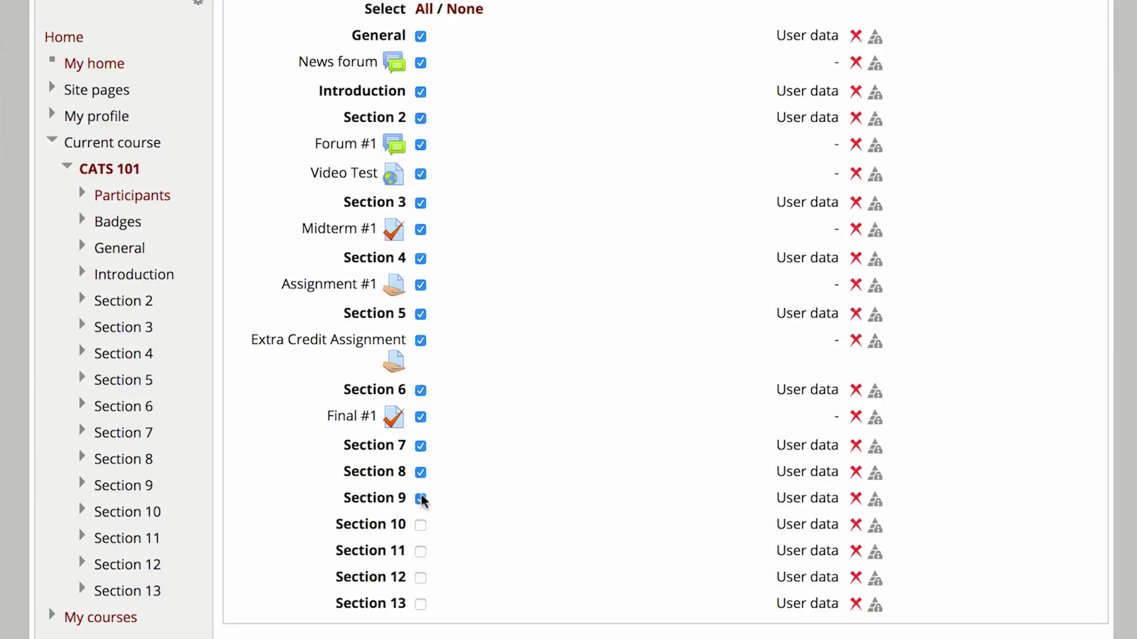
click(421, 473)
click(420, 446)
scroll(529, 517, down, 3)
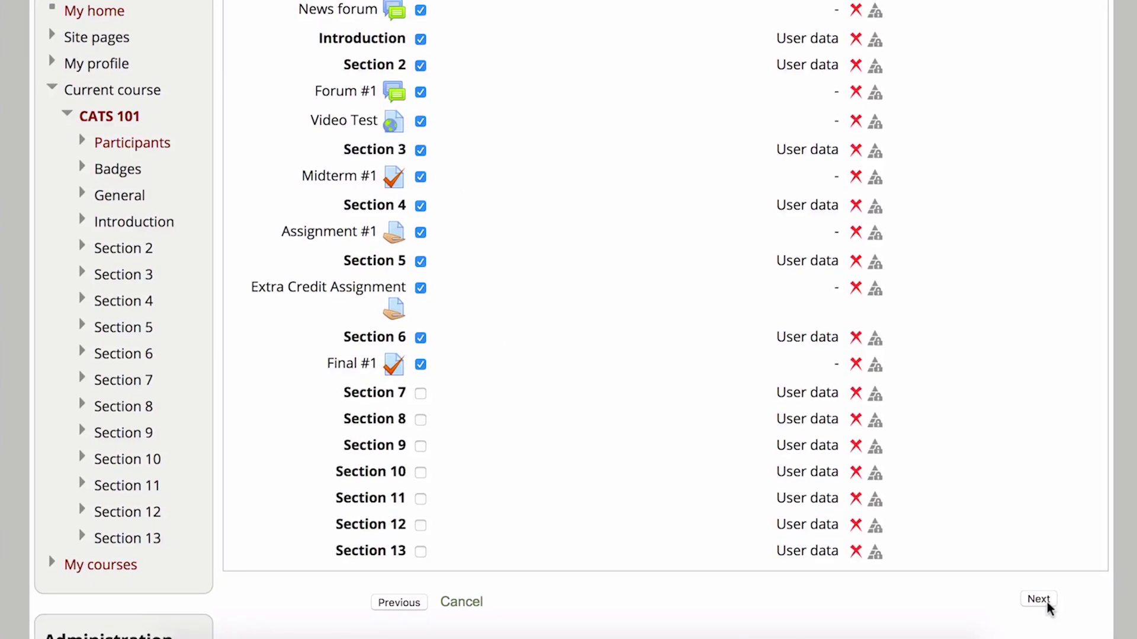
click(1046, 601)
Check the end of the backup filename, including its .mbz extension
click(696, 138)
key(End)
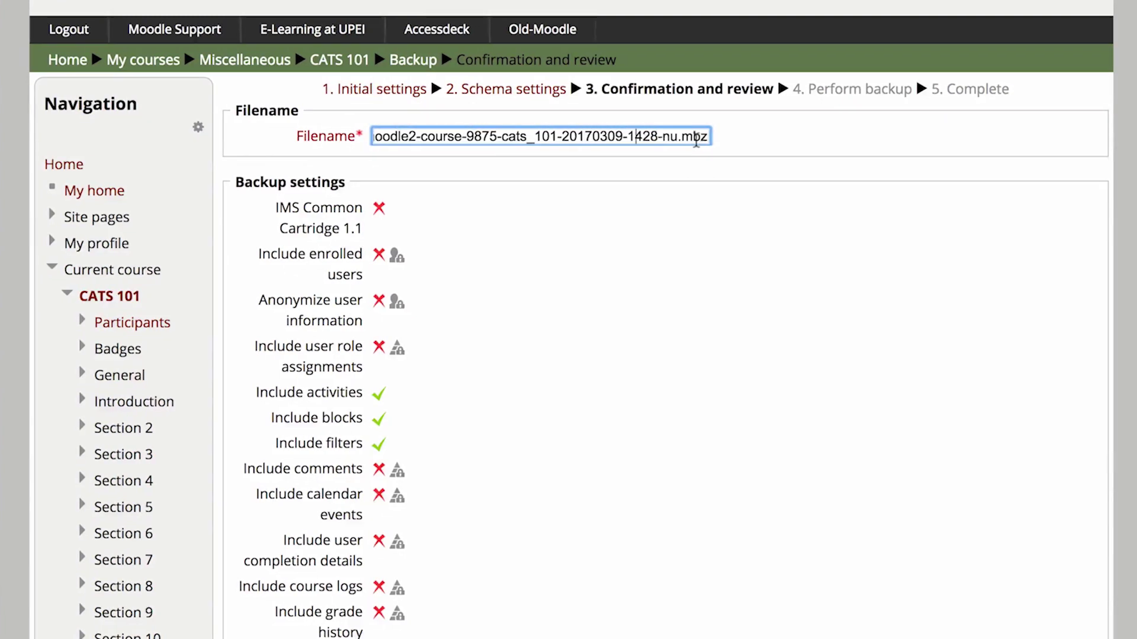
drag(710, 136, 678, 136)
click(716, 234)
Review the backup settings and included items, and perform the backup
scroll(710, 335, down, 3)
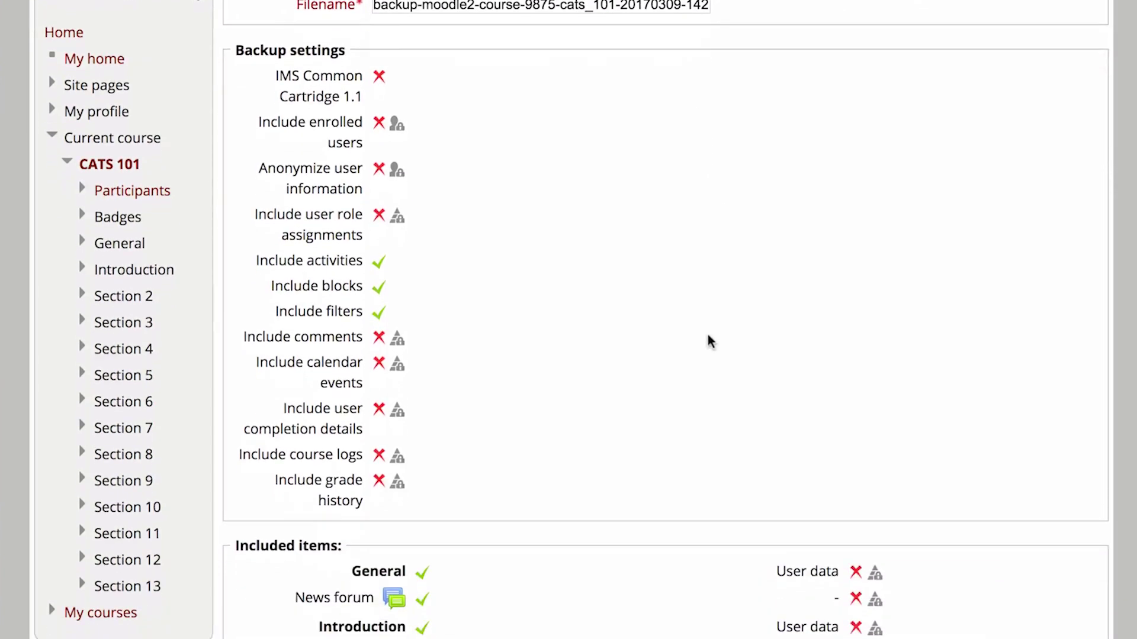
scroll(708, 335, down, 4)
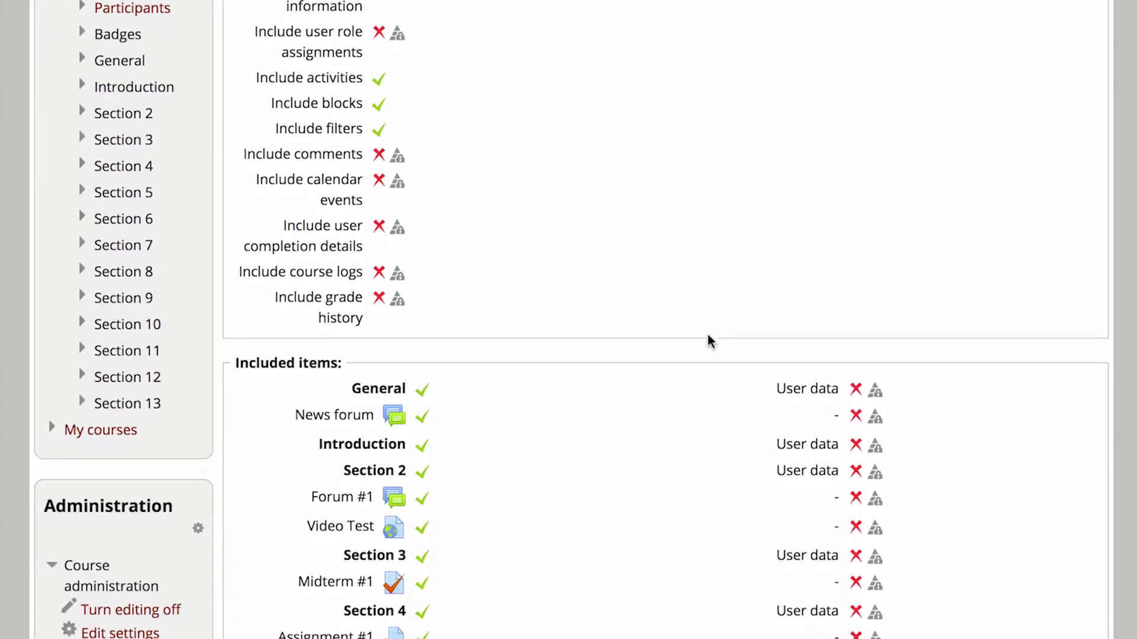
scroll(708, 335, down, 3)
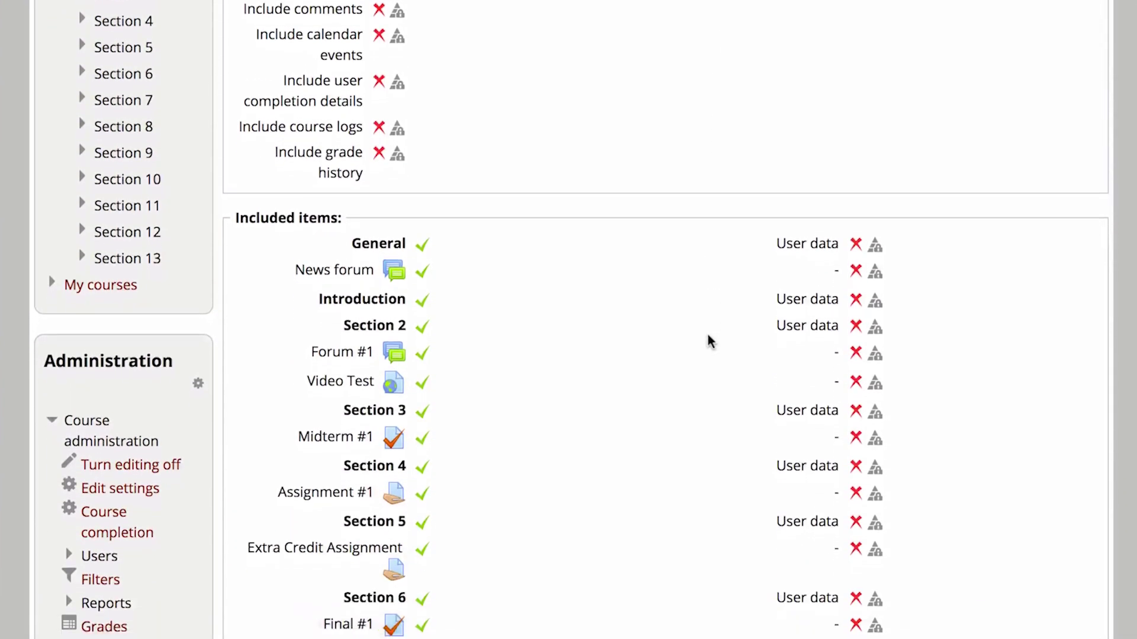
scroll(701, 473, down, 3)
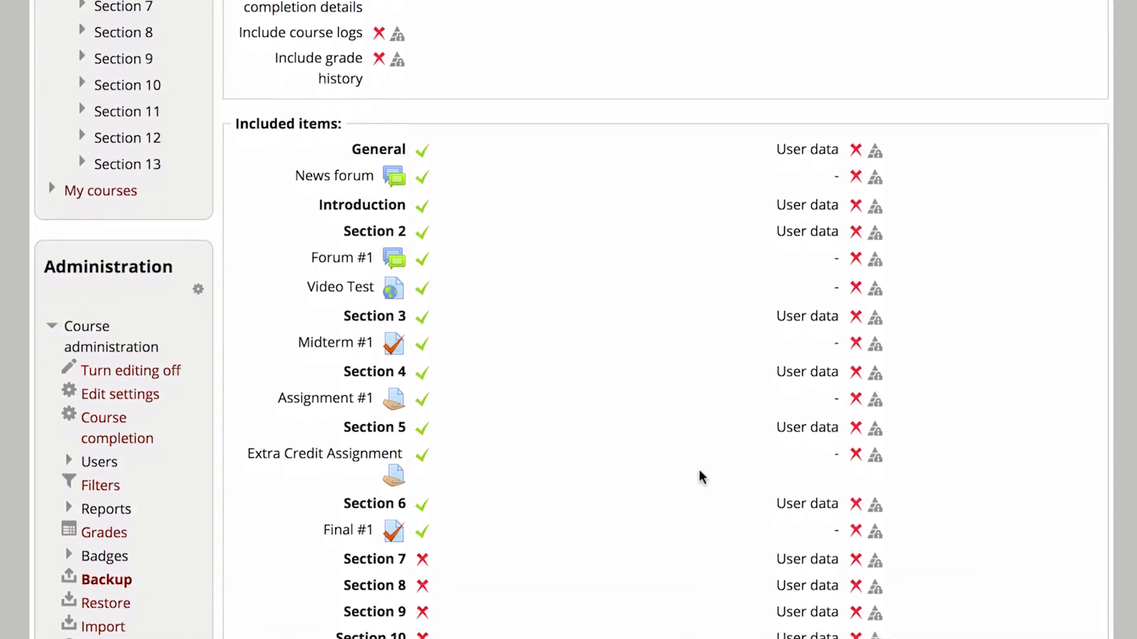
scroll(701, 477, down, 1)
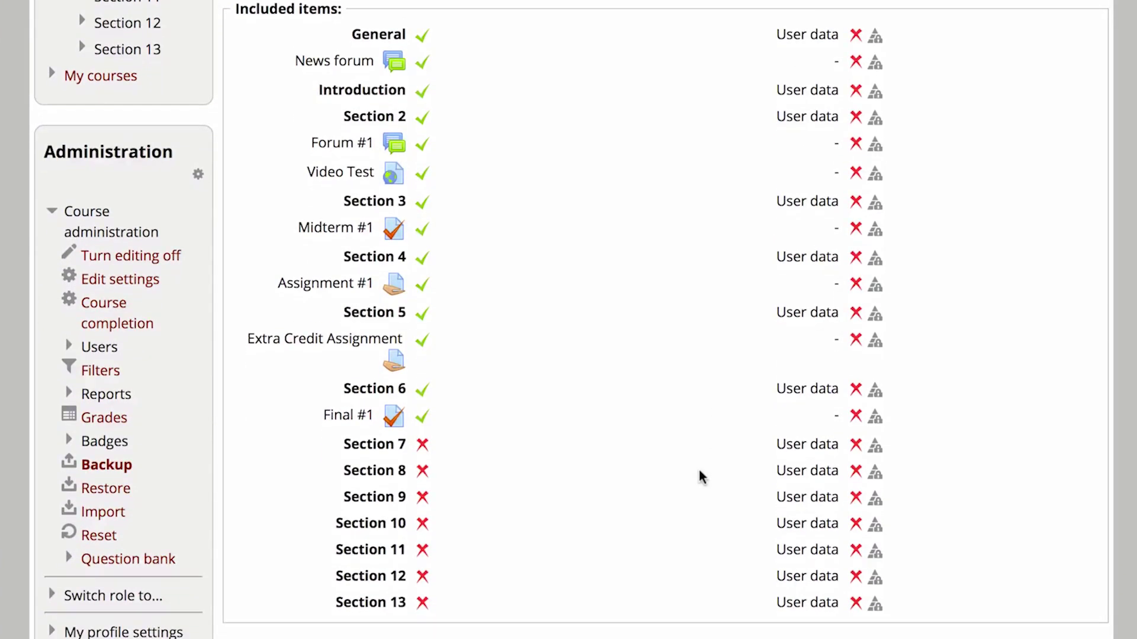
scroll(702, 568, down, 2)
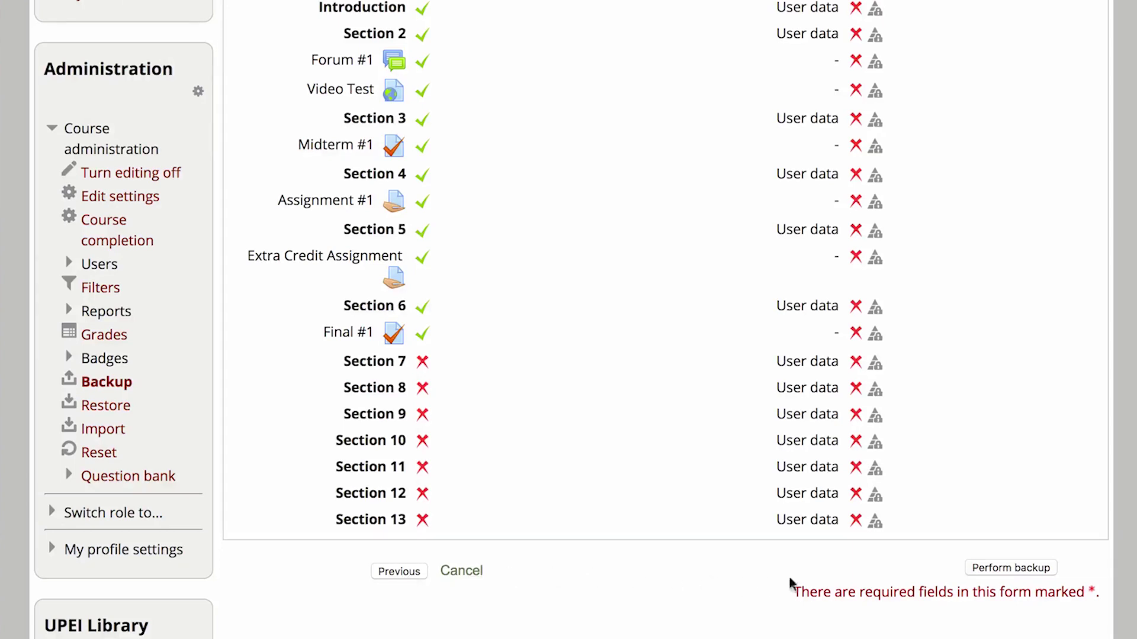
click(973, 568)
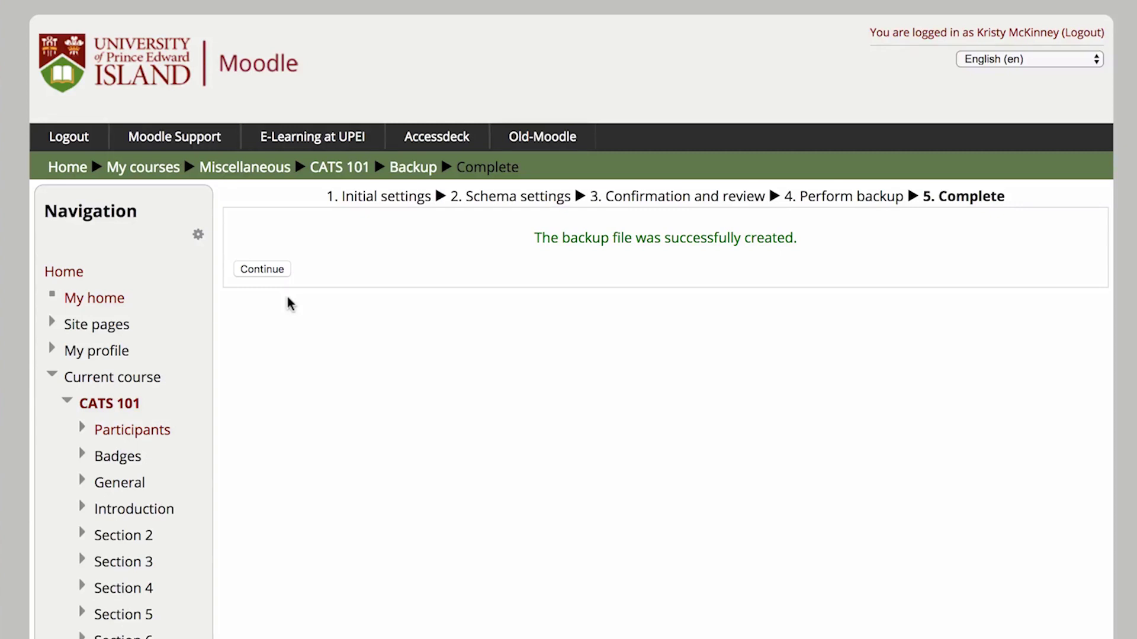
click(268, 270)
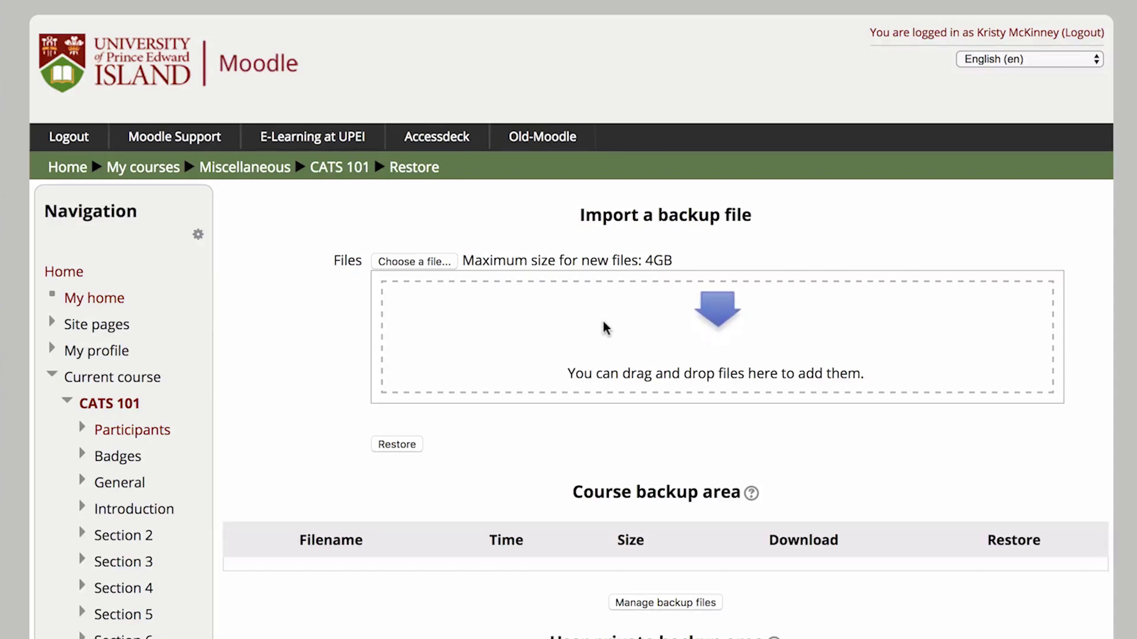
scroll(502, 584, down, 5)
scroll(501, 585, down, 3)
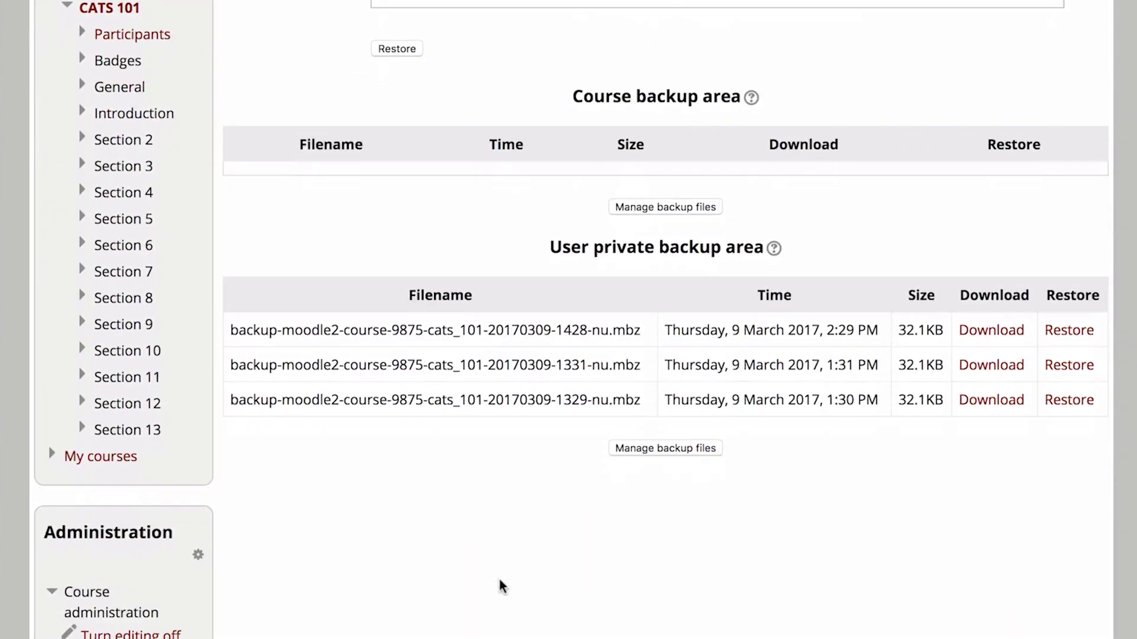
click(983, 335)
scroll(893, 266, up, 7)
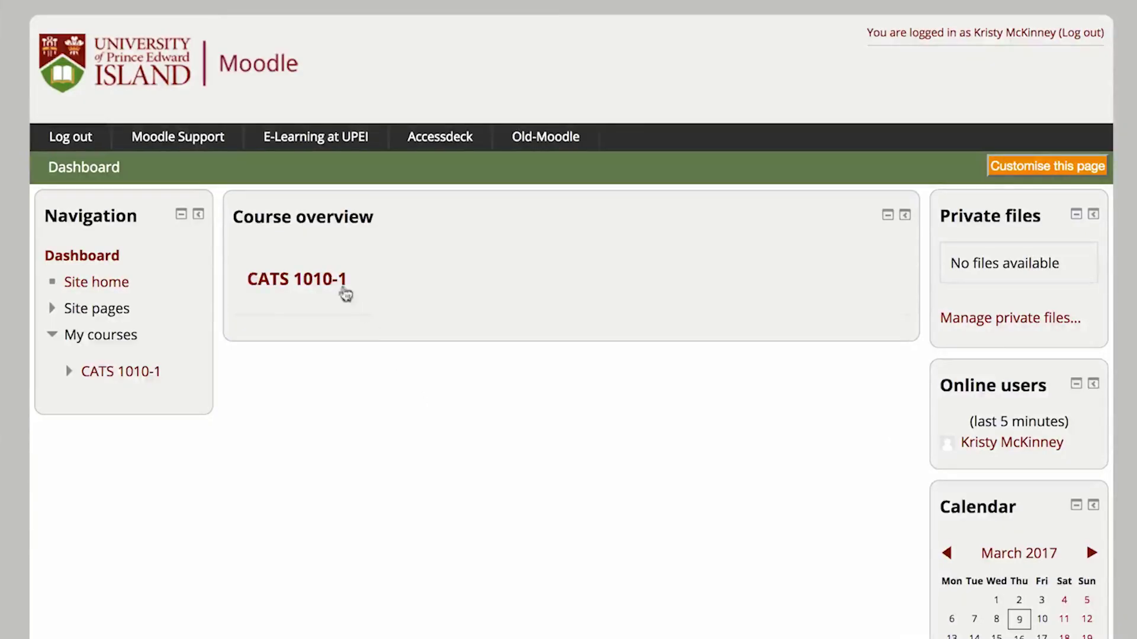
Open the CATS 1010-1 course on the new Moodle site and go to its Restore page
click(345, 295)
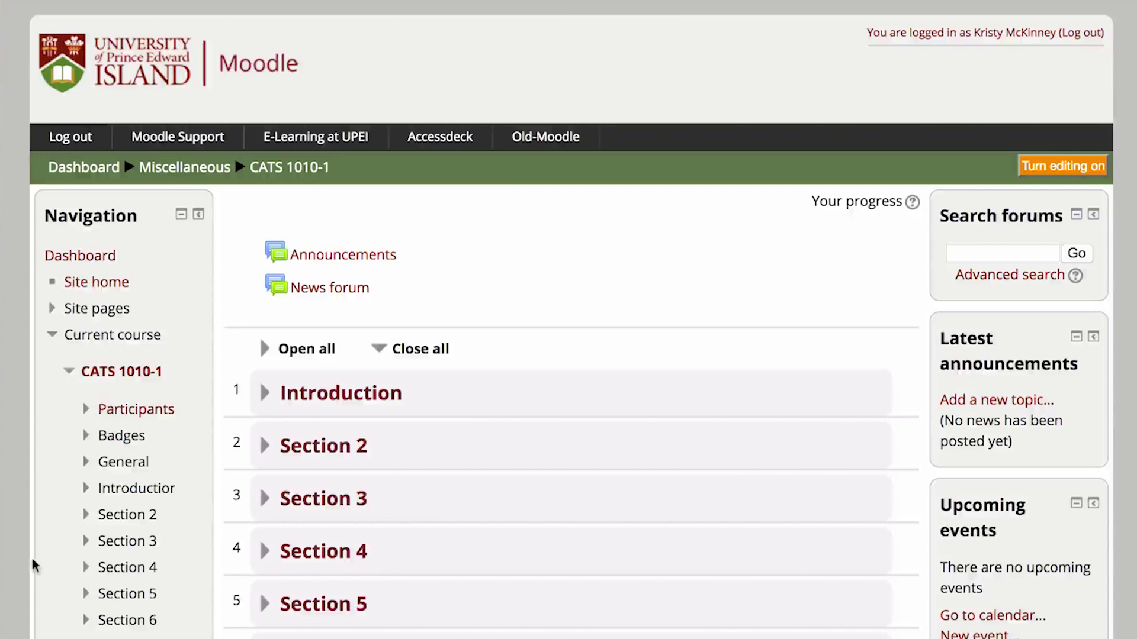
scroll(33, 565, down, 8)
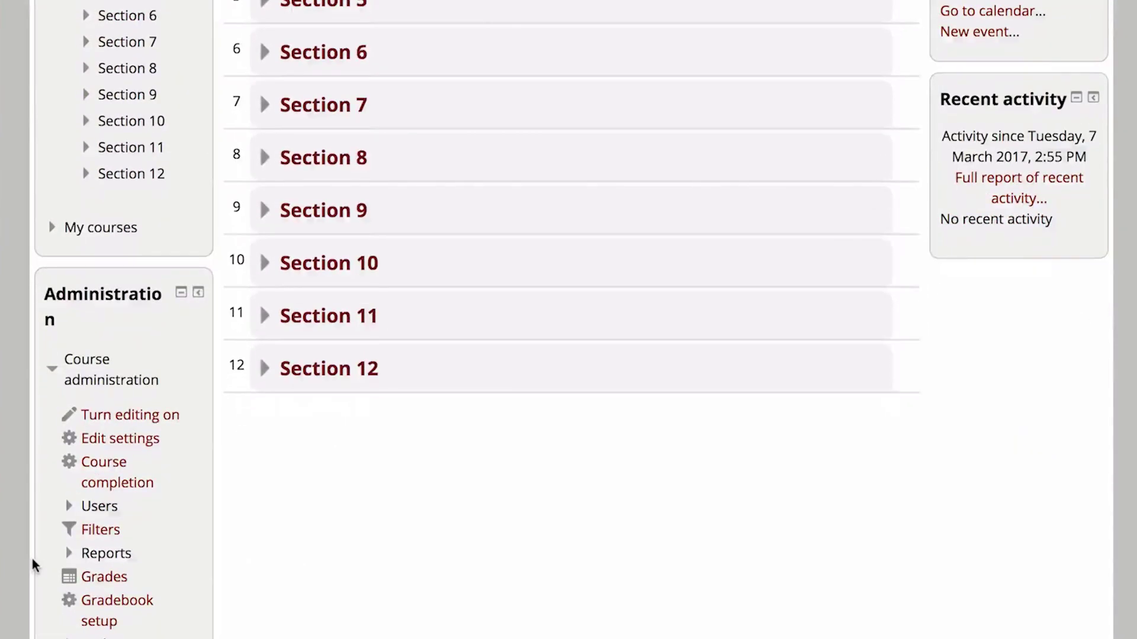
scroll(30, 555, down, 5)
click(112, 414)
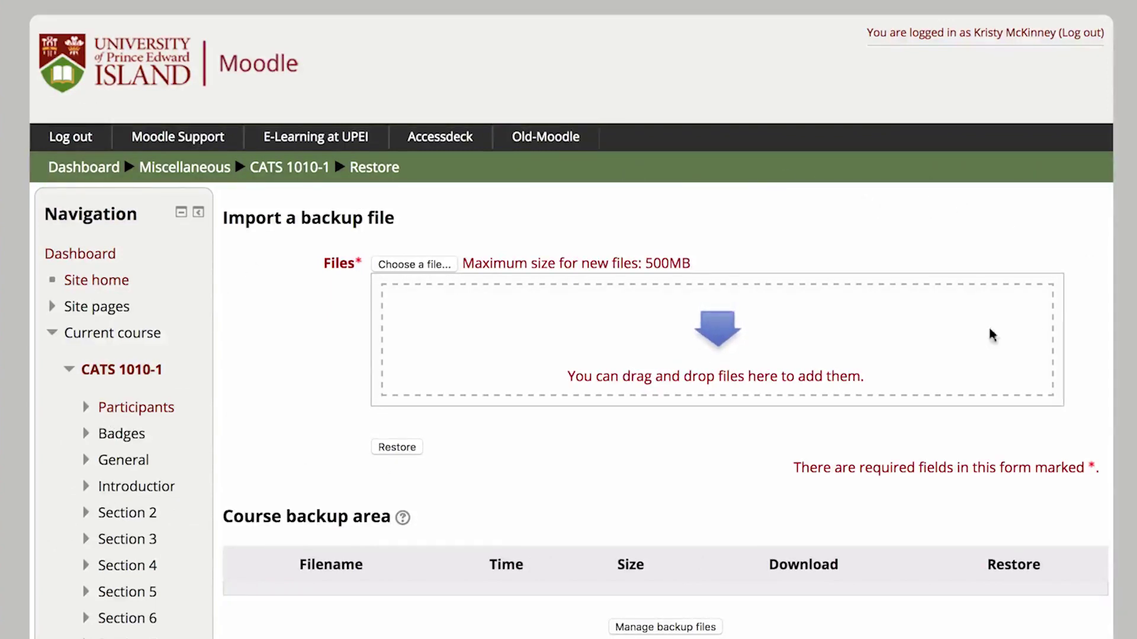
drag(1134, 355, 713, 319)
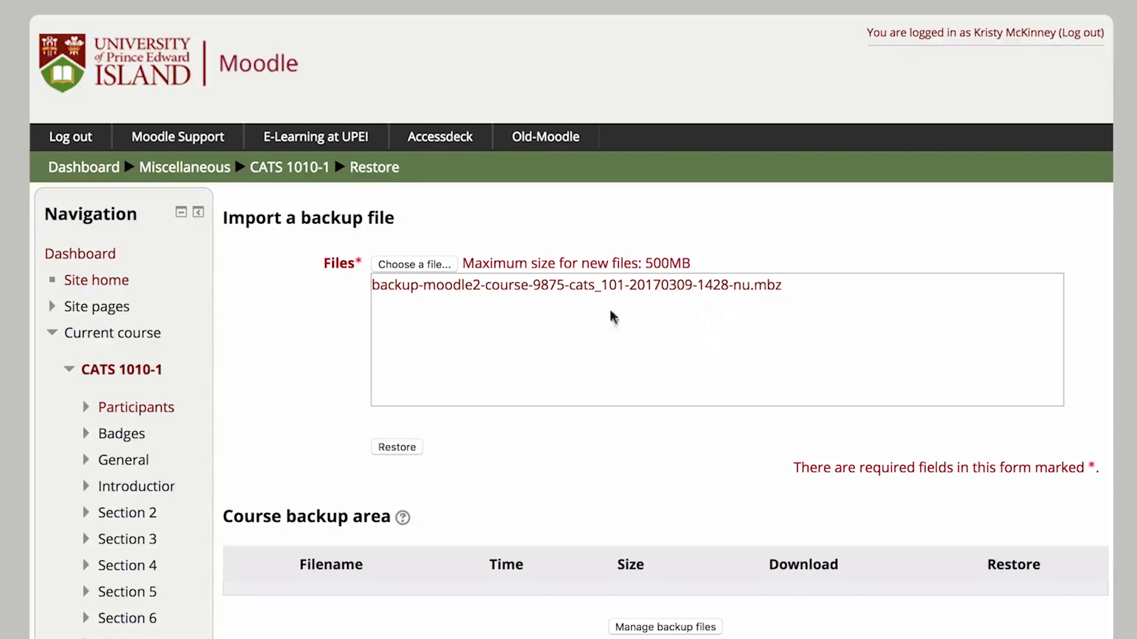
click(440, 265)
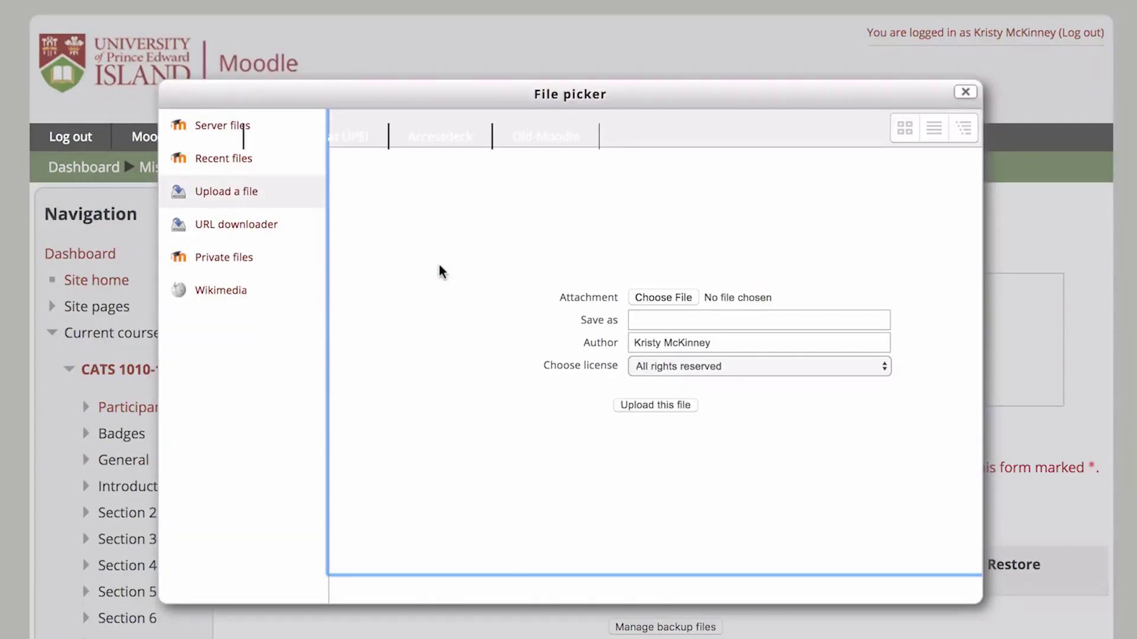
click(965, 92)
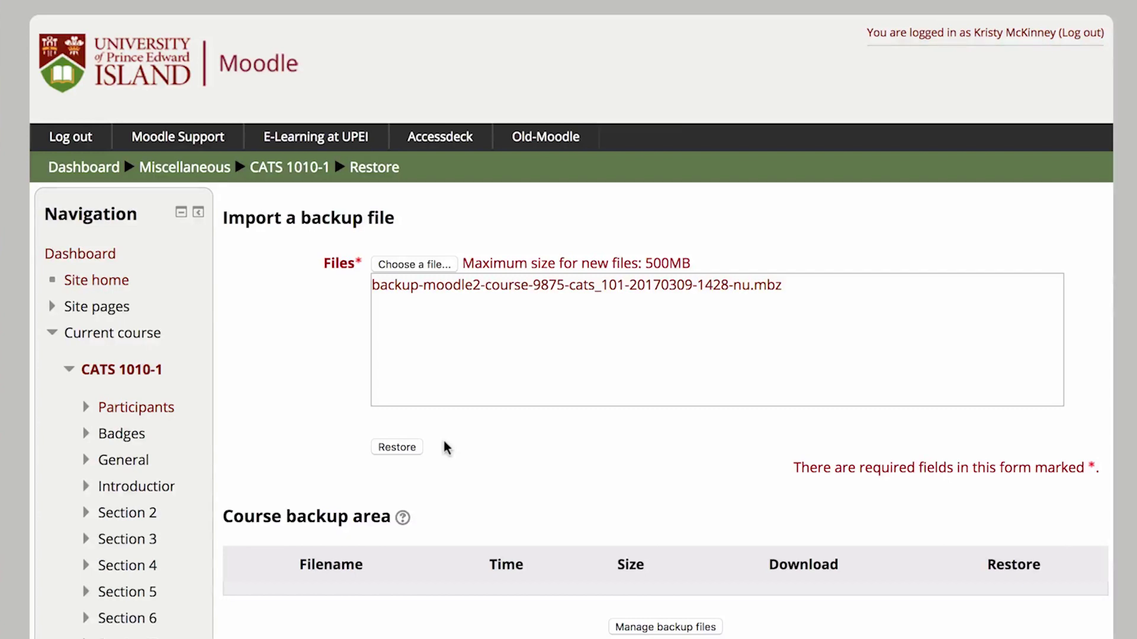
Start restoring the uploaded backup, review its settings and course sections, and continue to the destination stage
click(409, 449)
scroll(665, 487, down, 7)
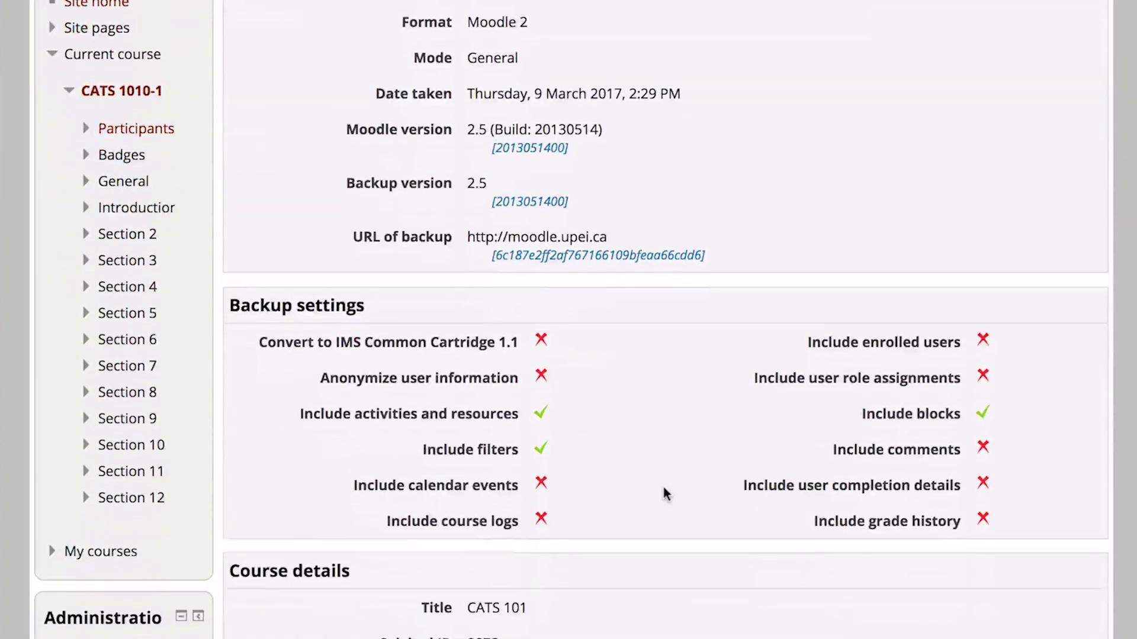
scroll(663, 489, down, 10)
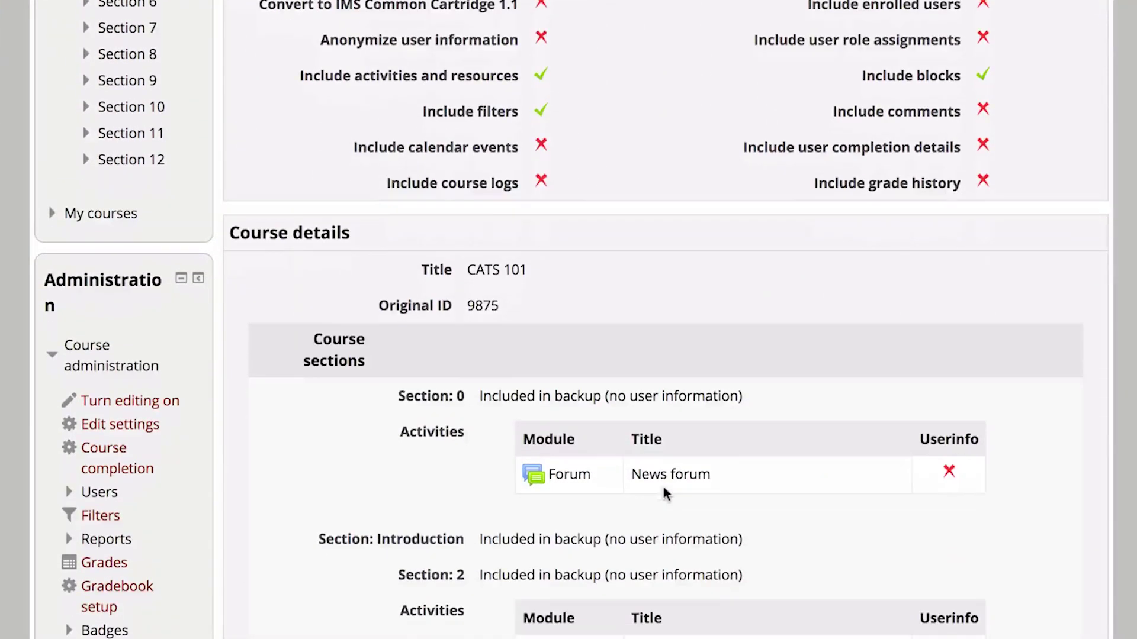
scroll(663, 489, down, 8)
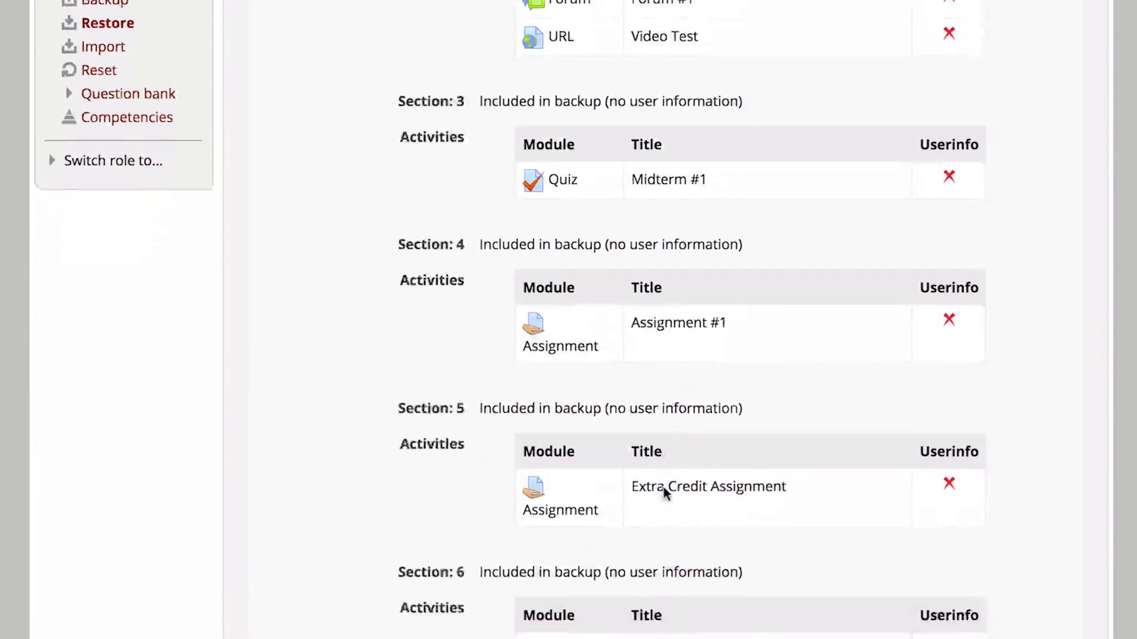
scroll(663, 488, down, 1)
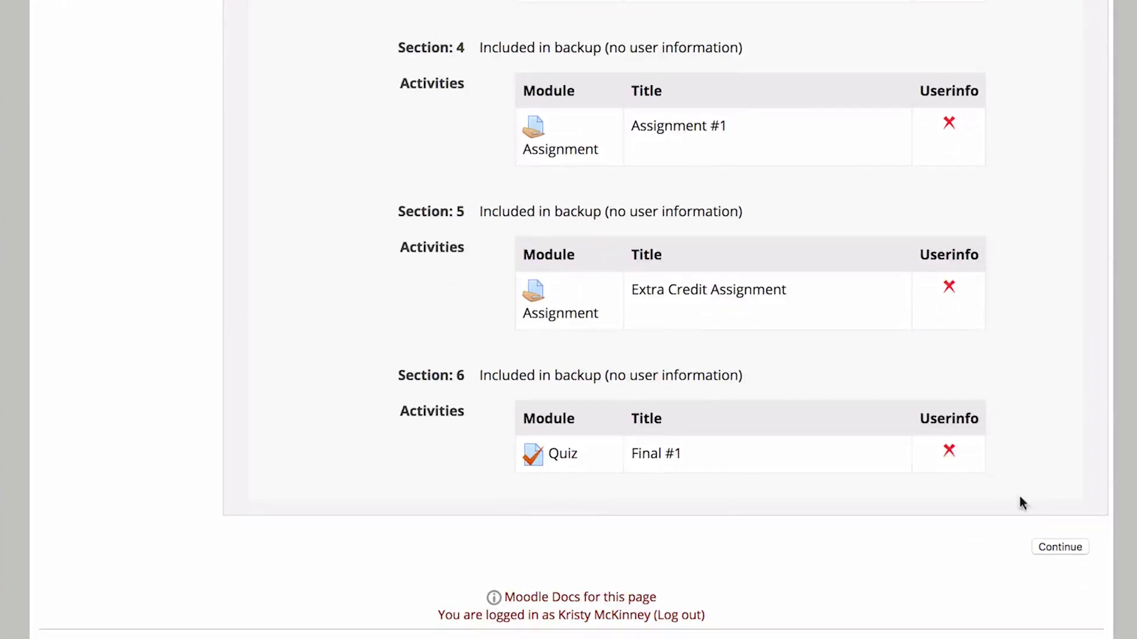
click(1060, 547)
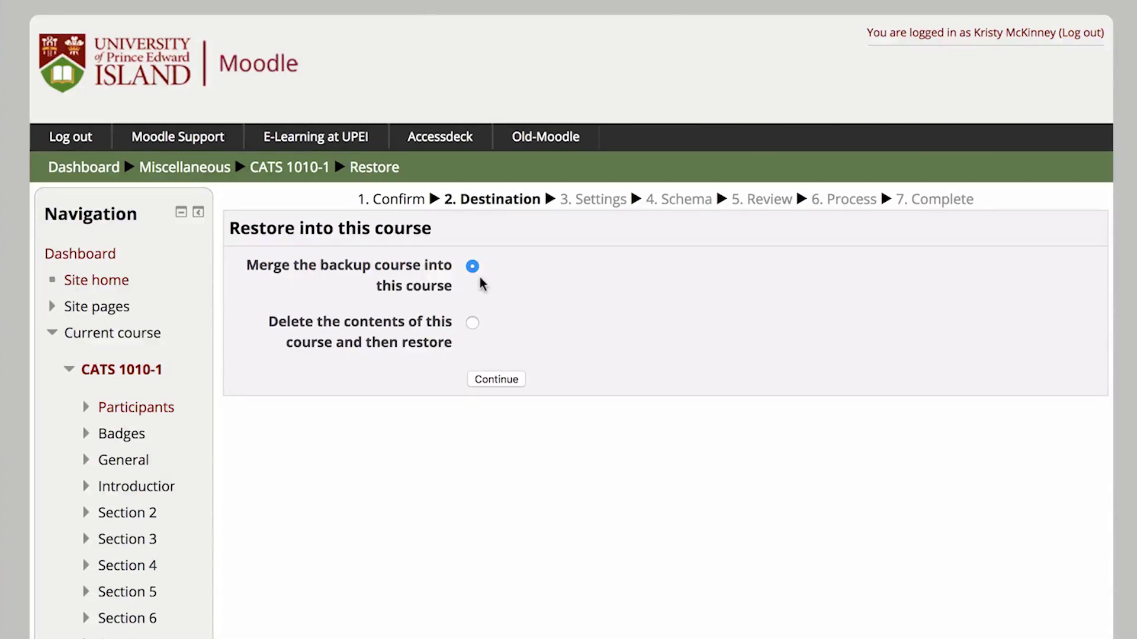
Choose to merge the backup course into this course and continue to the restore settings
click(472, 325)
click(472, 266)
click(495, 380)
Accept the default restore settings and proceed to the schema's course settings and item selection
scroll(521, 468, down, 3)
scroll(530, 496, down, 5)
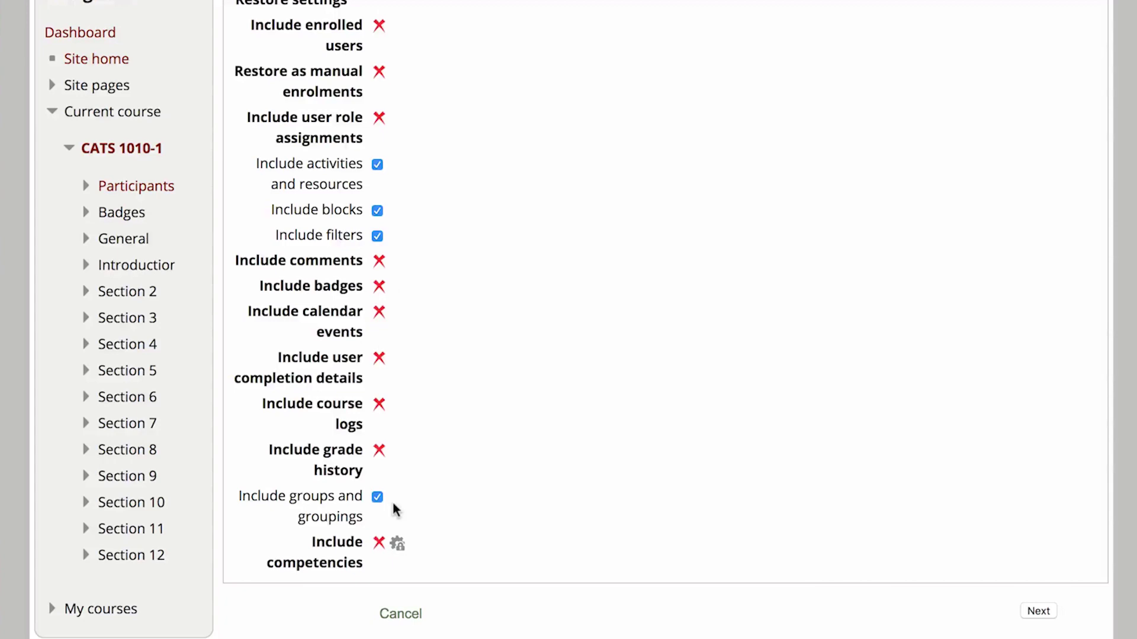
click(1035, 612)
scroll(947, 601, down, 5)
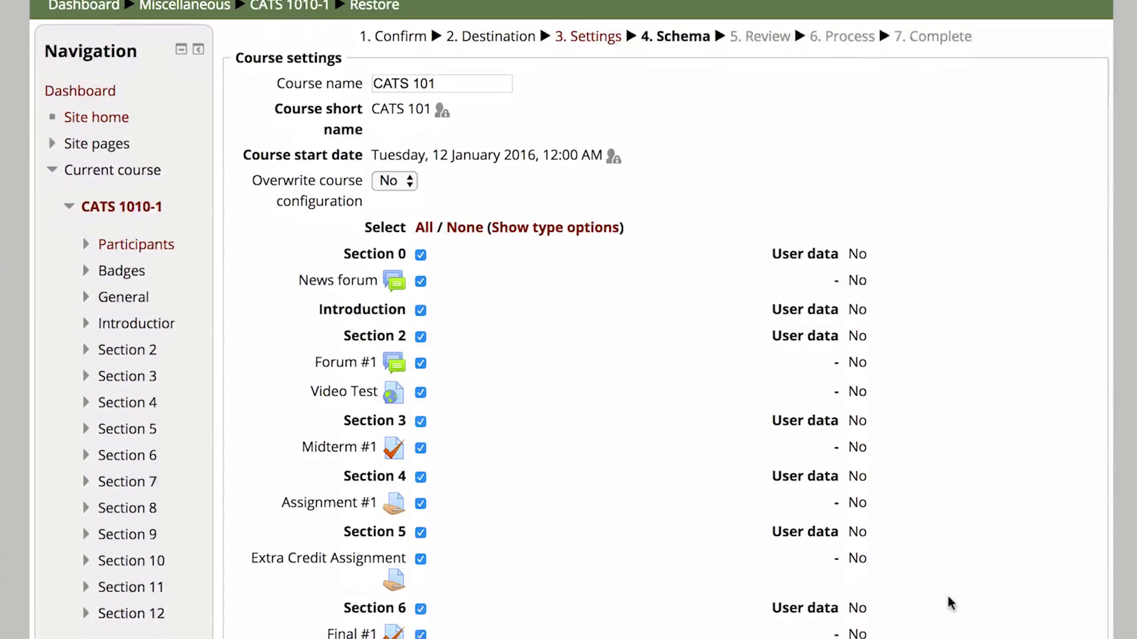
Exclude Section 6, including its Final #1 quiz, from the items to restore and continue to the review stage
scroll(948, 598, down, 1)
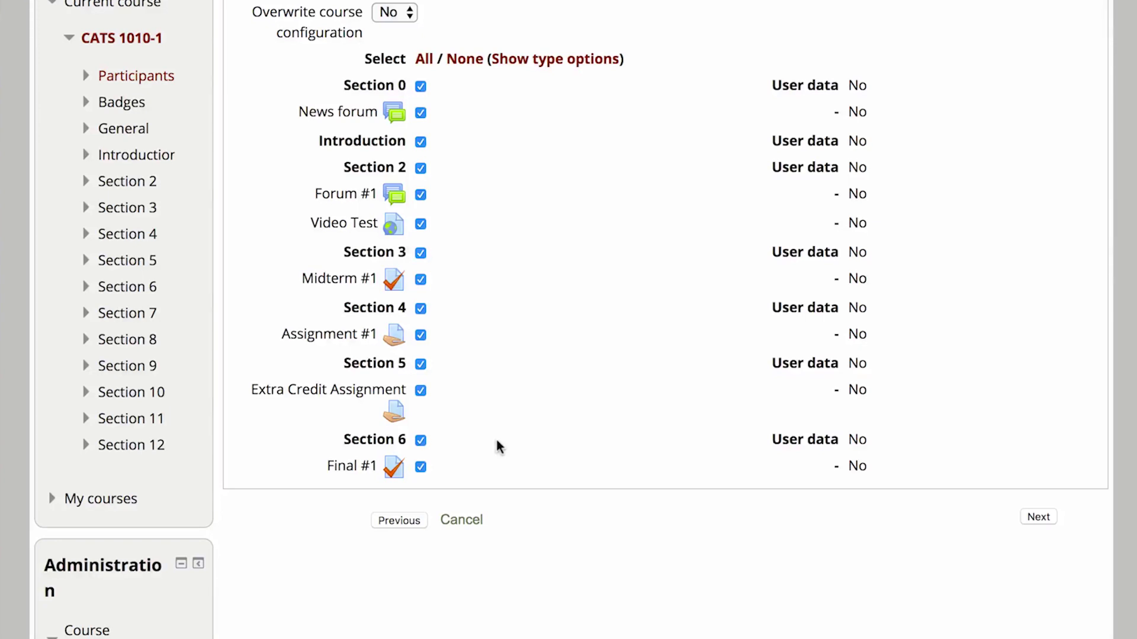
click(421, 441)
click(1037, 519)
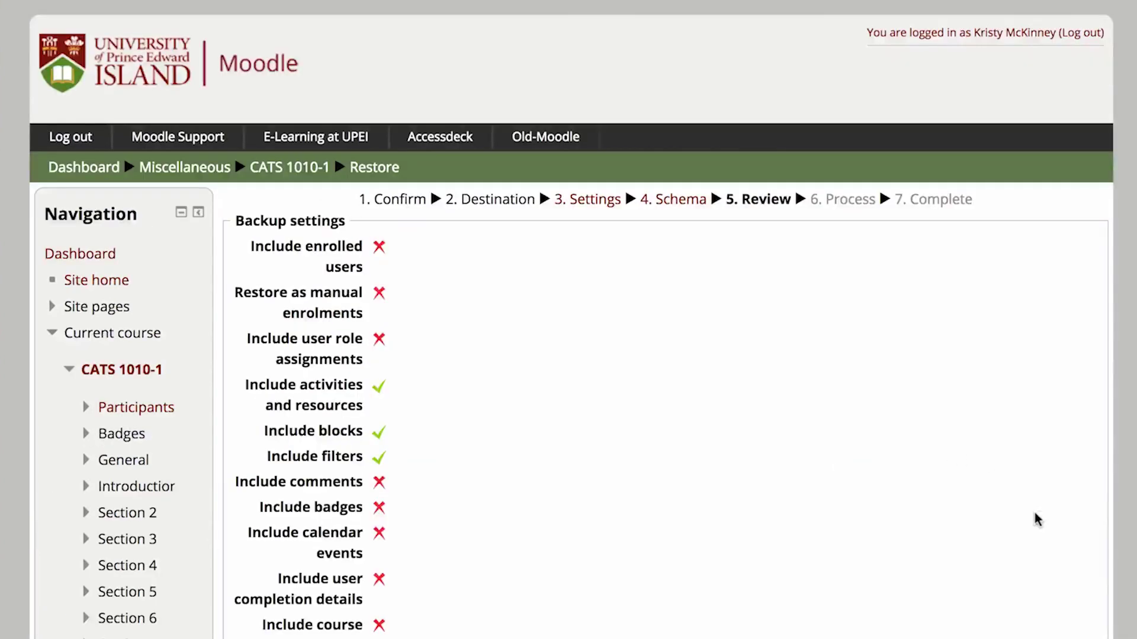
Review the backup settings and selected items, perform the restore, and continue to the restored course
scroll(495, 536, down, 10)
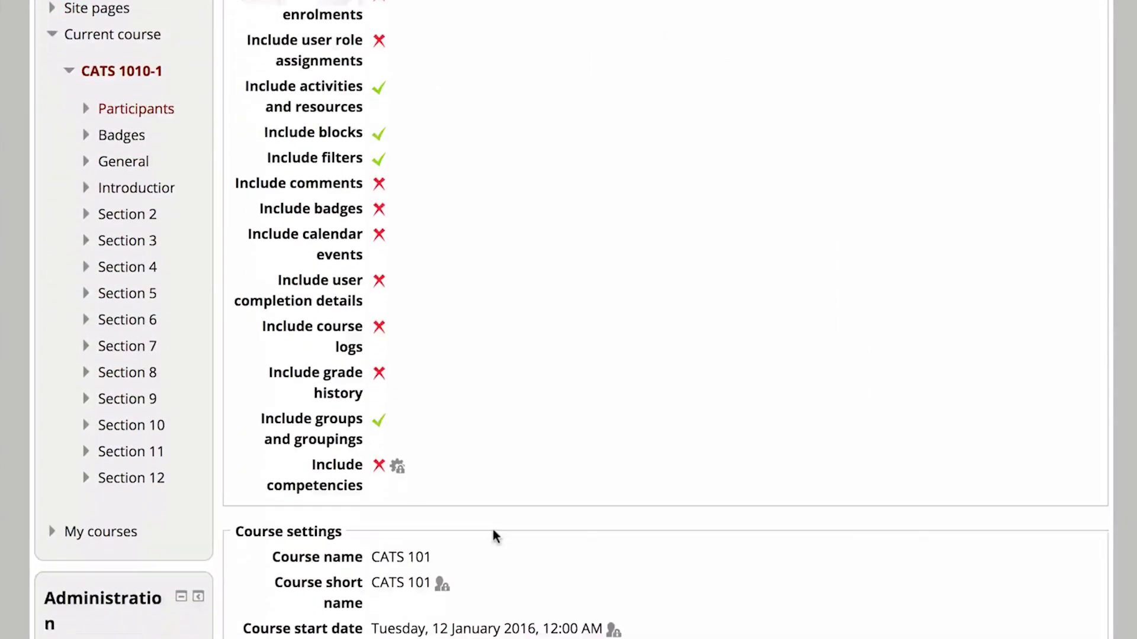
scroll(495, 536, down, 4)
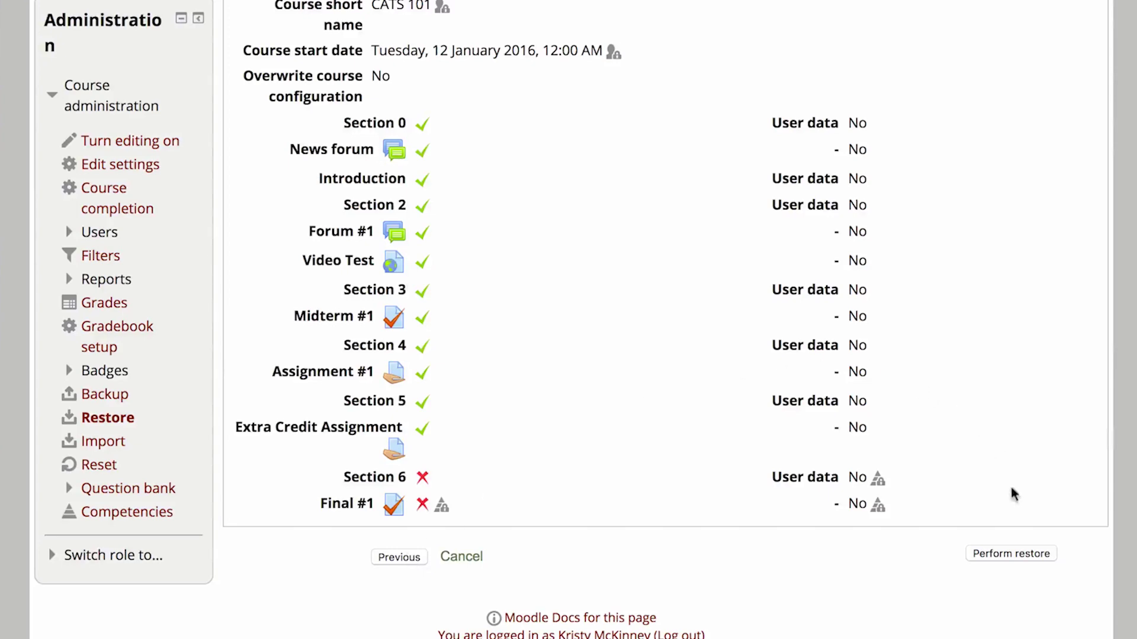
click(1020, 560)
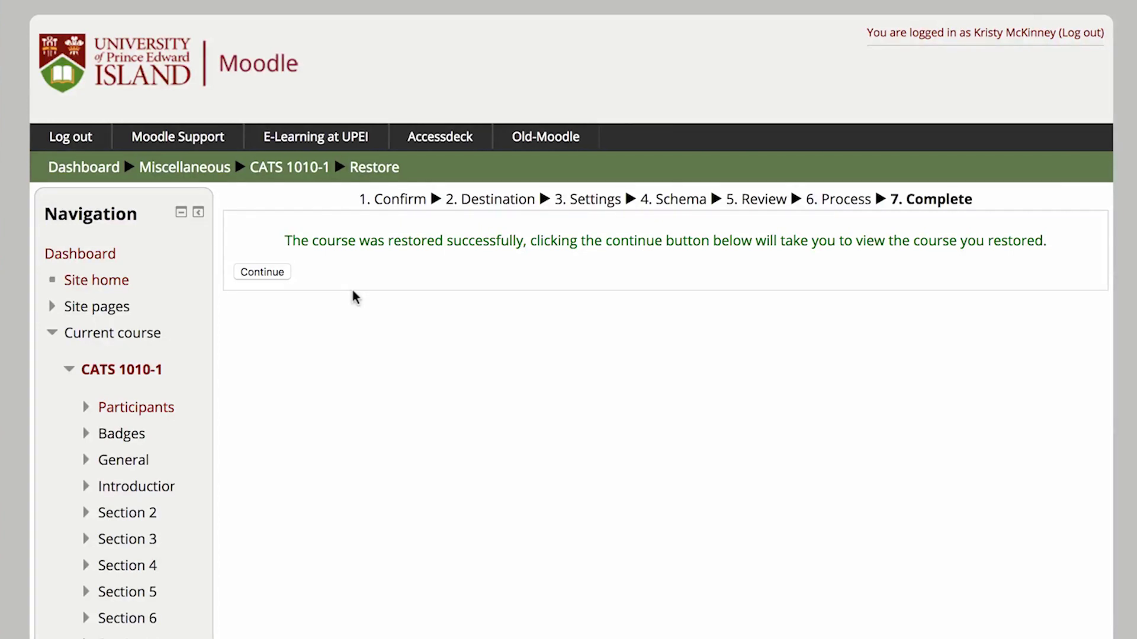
click(261, 272)
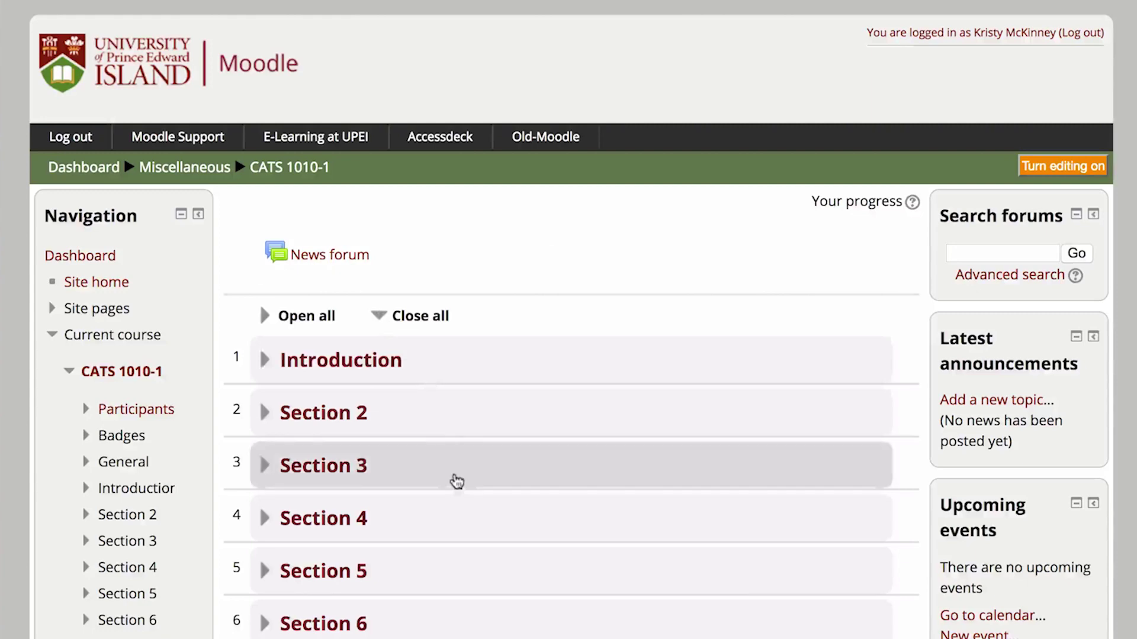
Expand Sections 2 to 5 on the course page to check their restored activities
scroll(456, 480, down, 4)
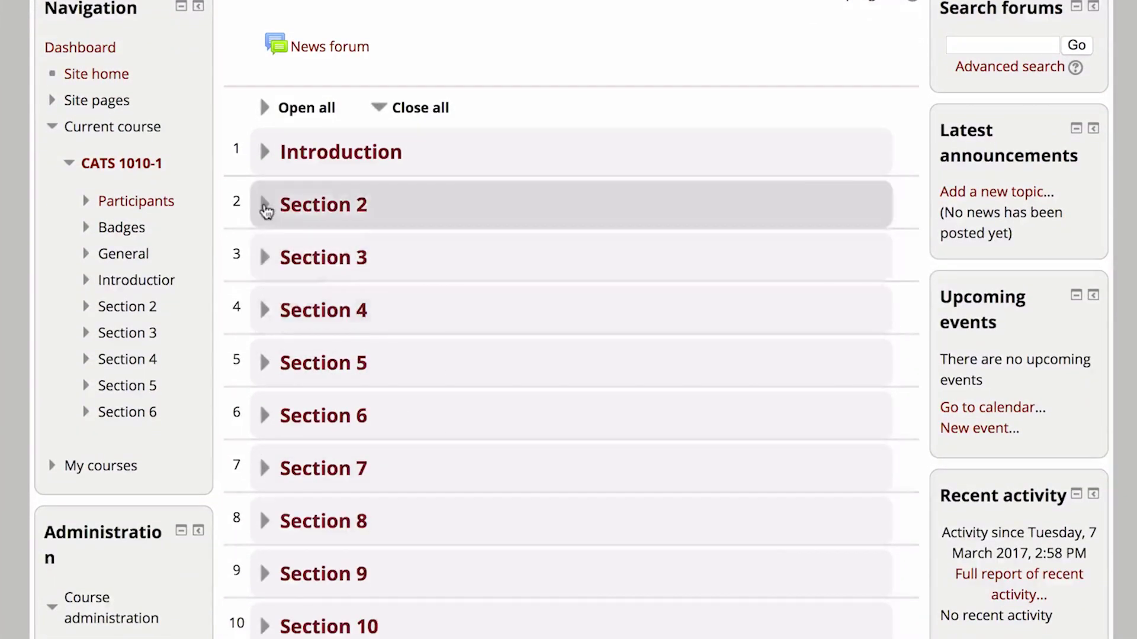
click(266, 207)
click(267, 395)
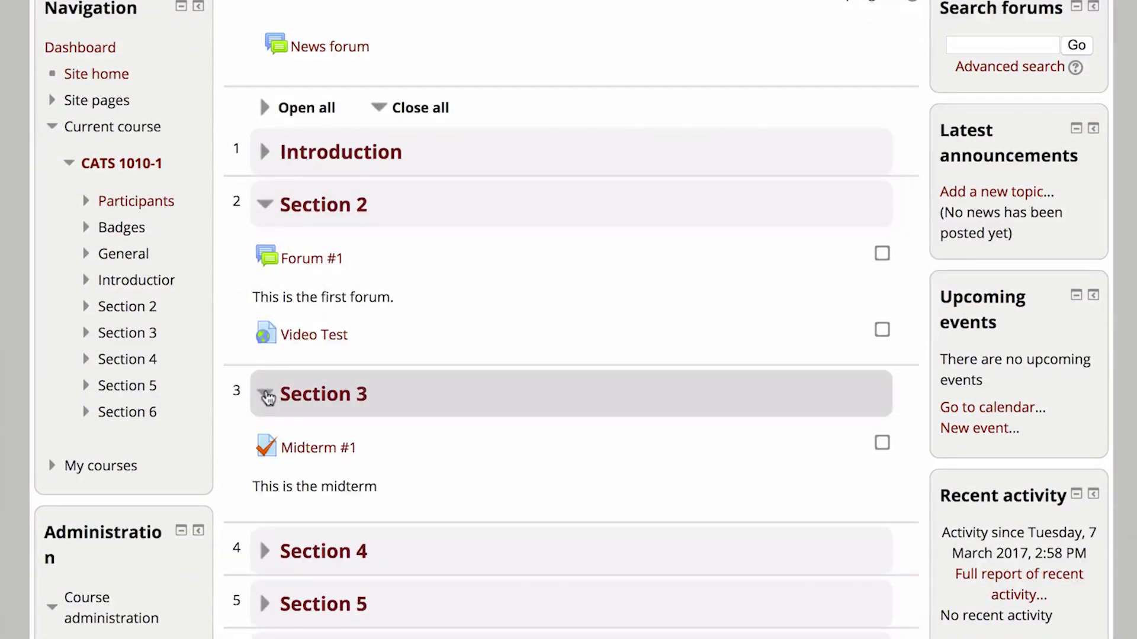
click(265, 549)
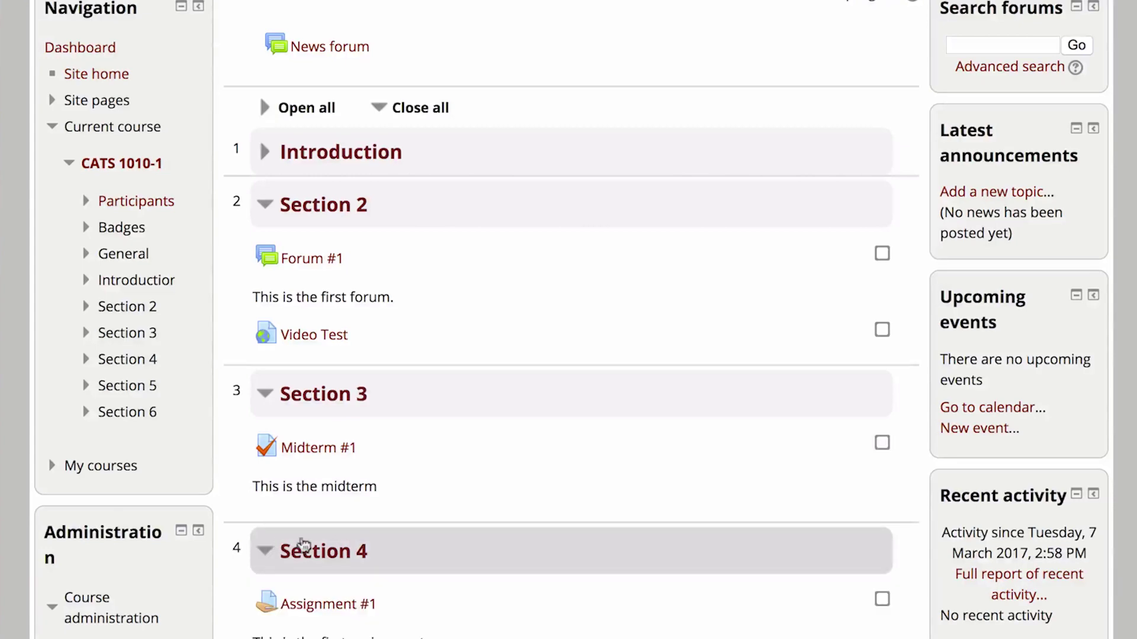
scroll(371, 580, down, 2)
scroll(370, 580, down, 3)
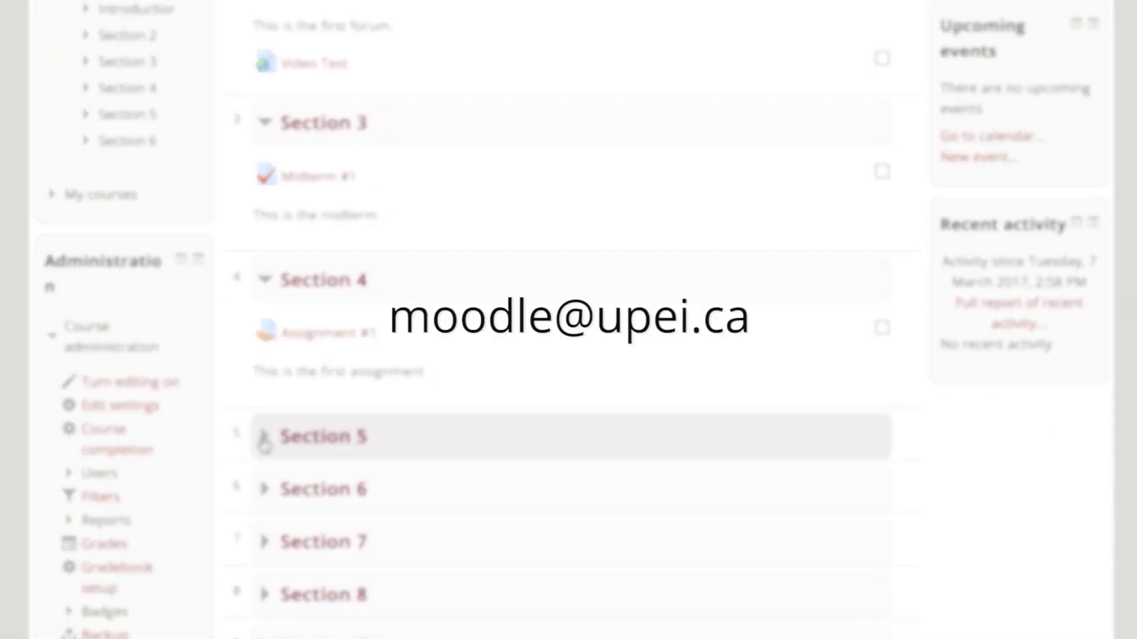
click(264, 441)
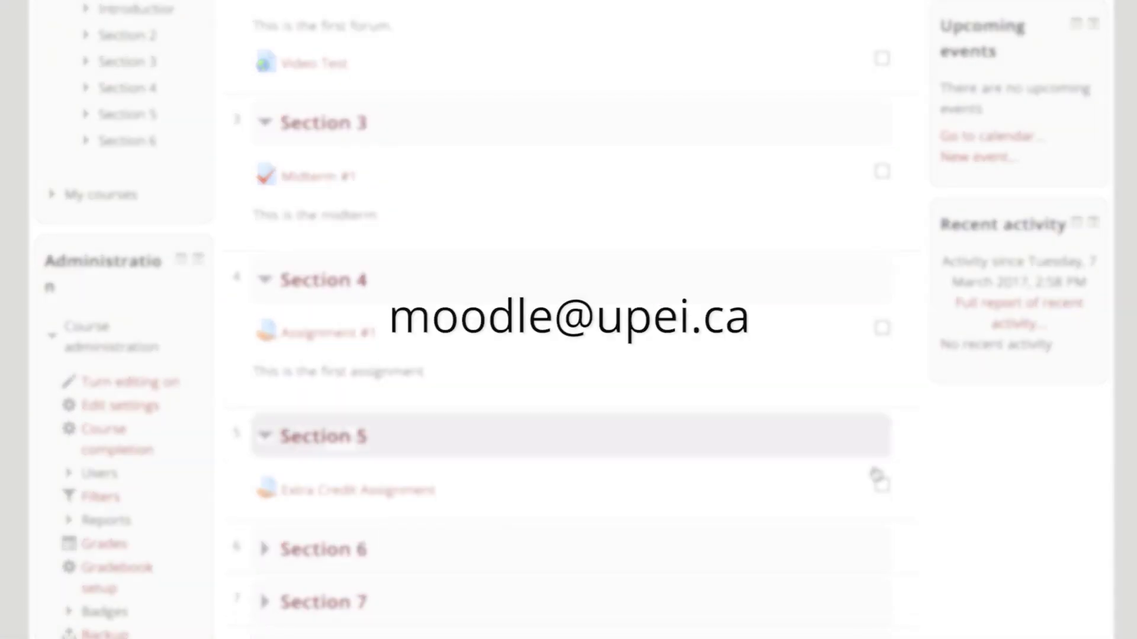
scroll(960, 563, up, 8)
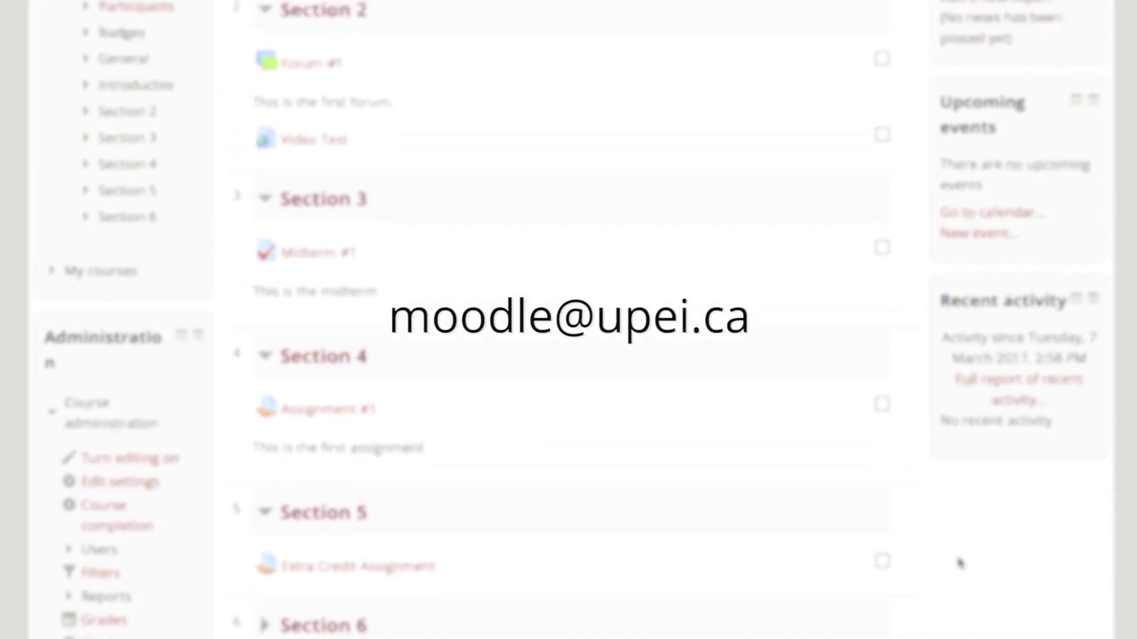